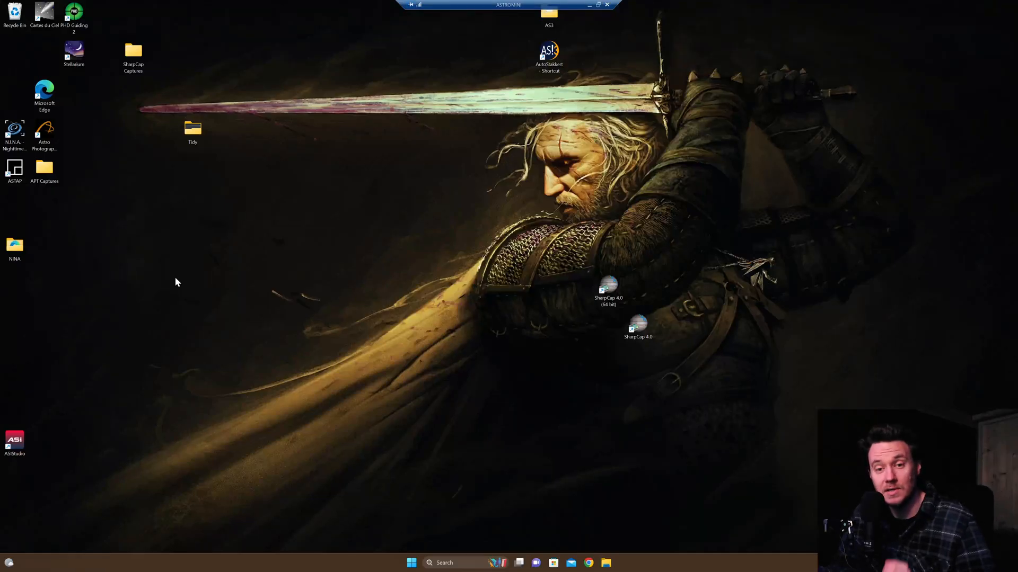
Step: Launch N.I.N.A., connect the Poseidon-C PRO camera and start cooling it to -10 °C
double_click(17, 133)
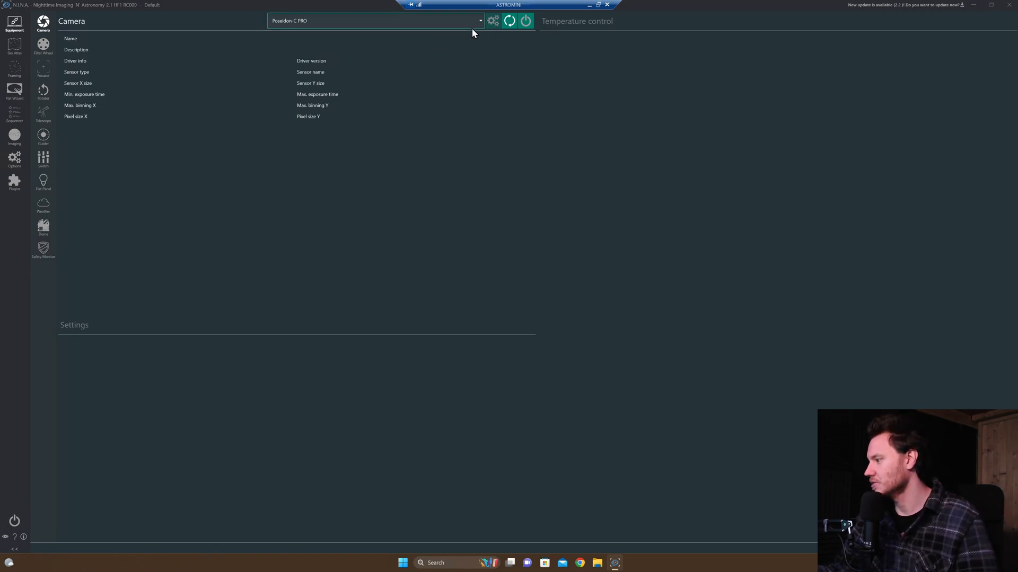
click(525, 21)
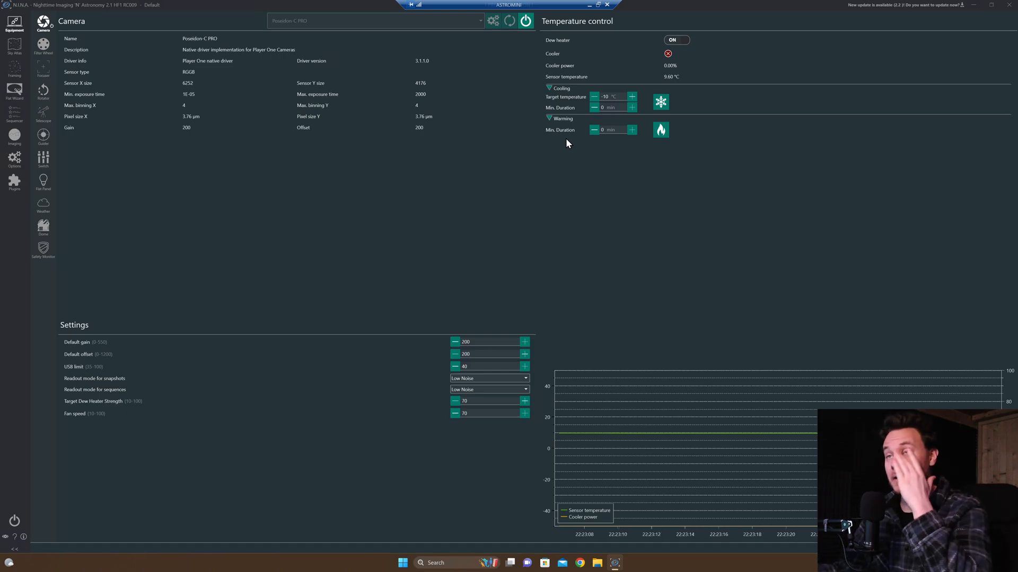
click(660, 102)
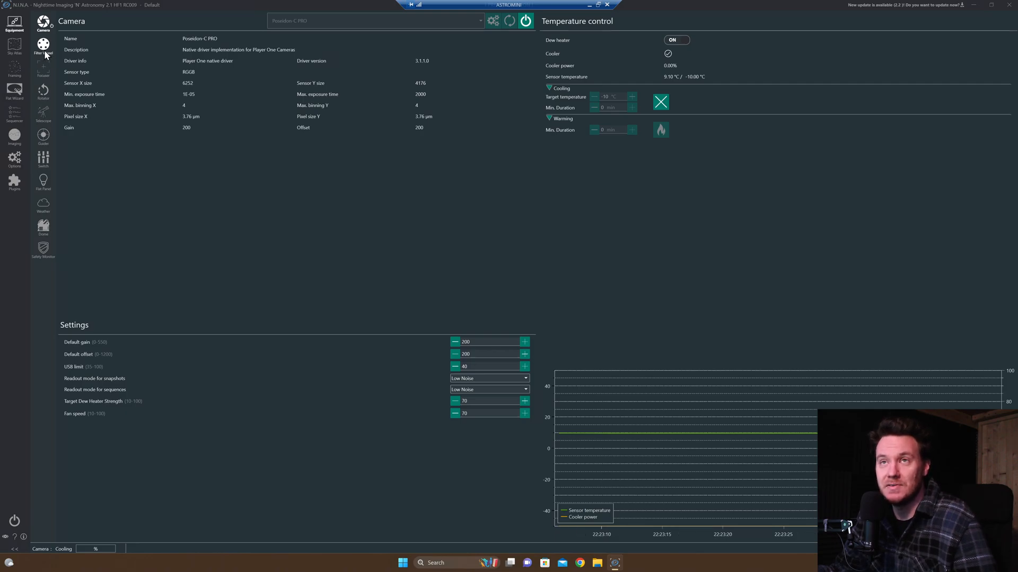
Step: Connect the focuser and the EQMOD HEQ5/6 mount from their equipment pages
click(44, 70)
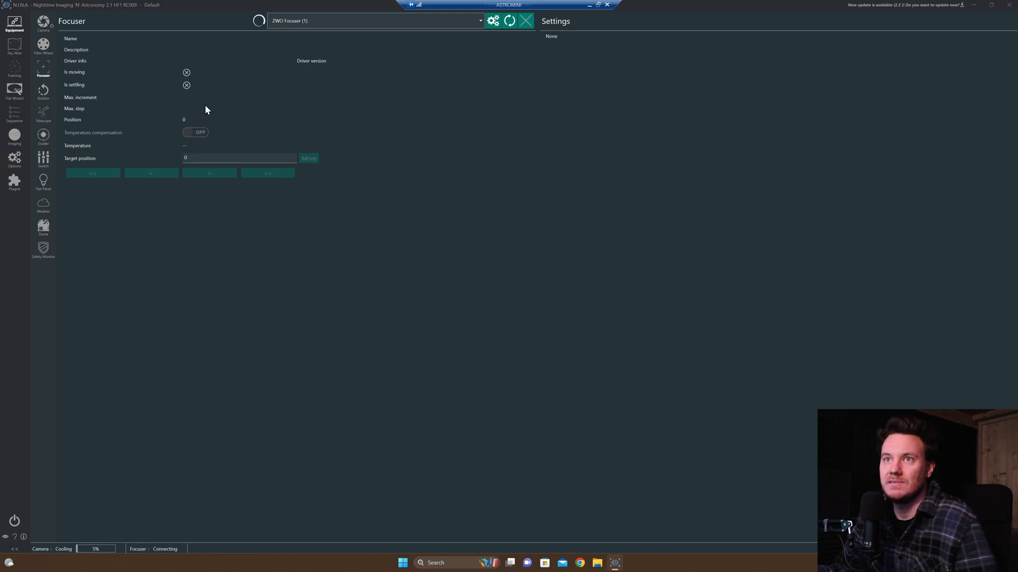
click(43, 114)
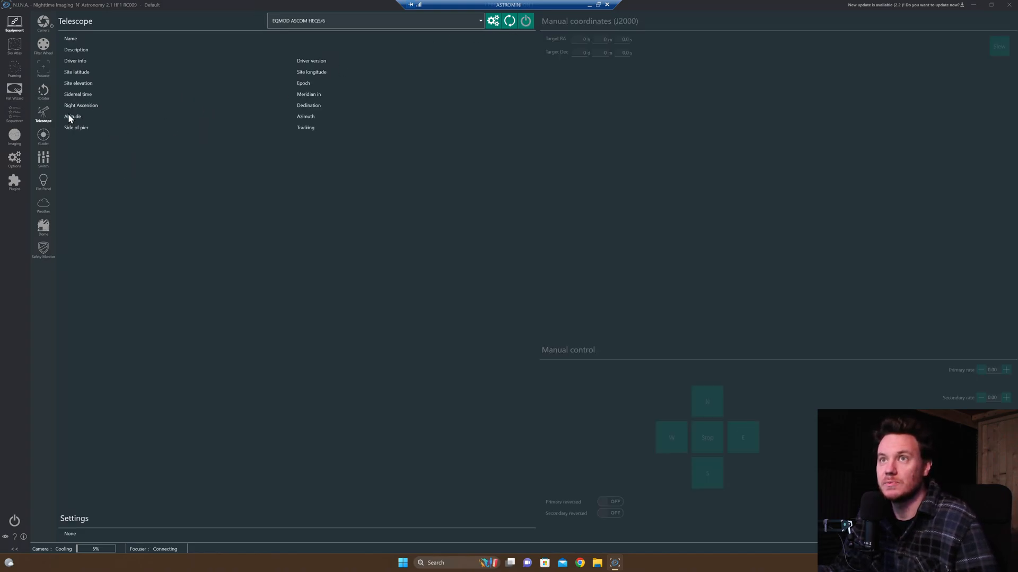
click(526, 21)
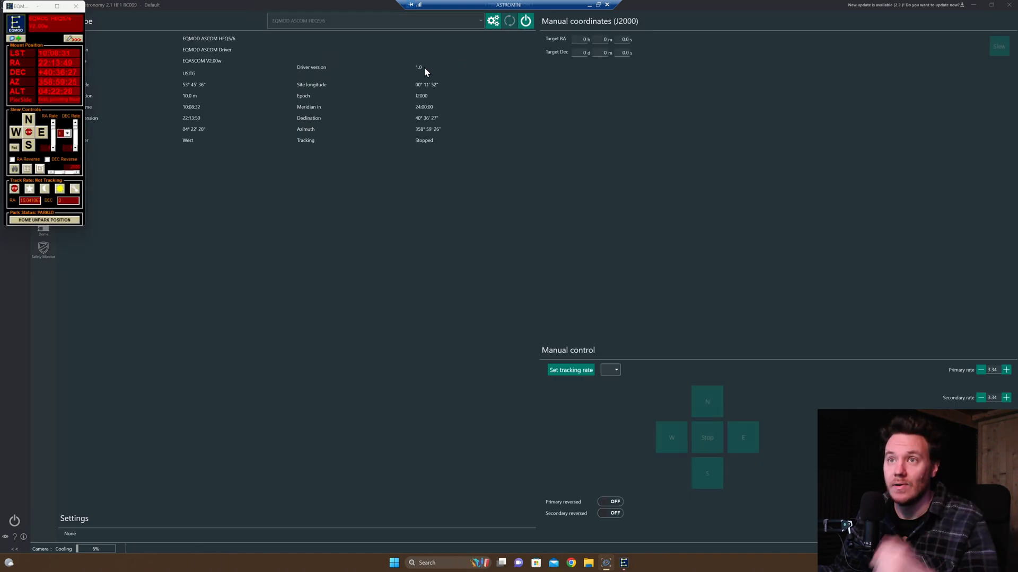
Step: Unpark the mount from home in EQMOD and move on to the guider equipment page
click(53, 221)
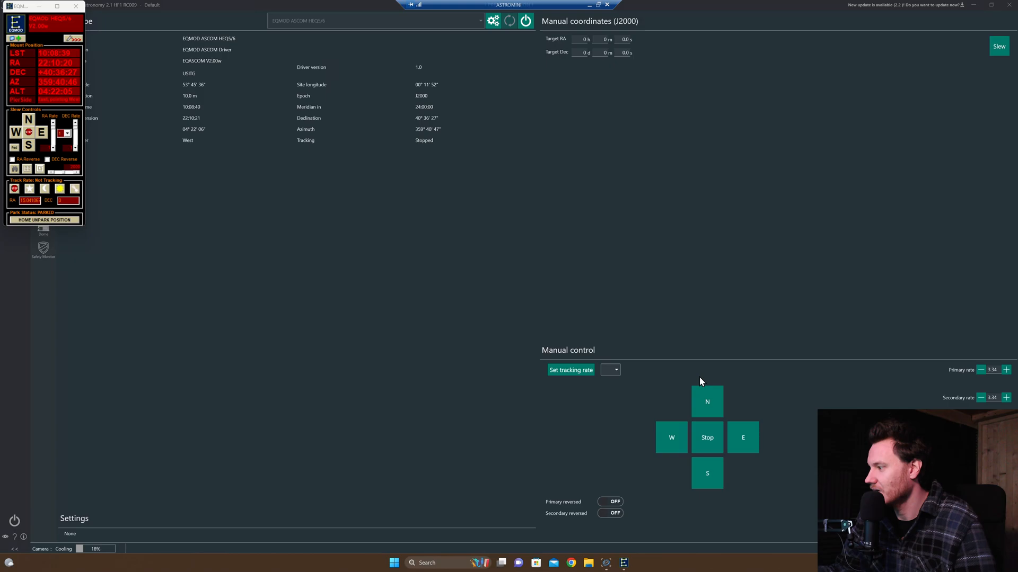
click(58, 7)
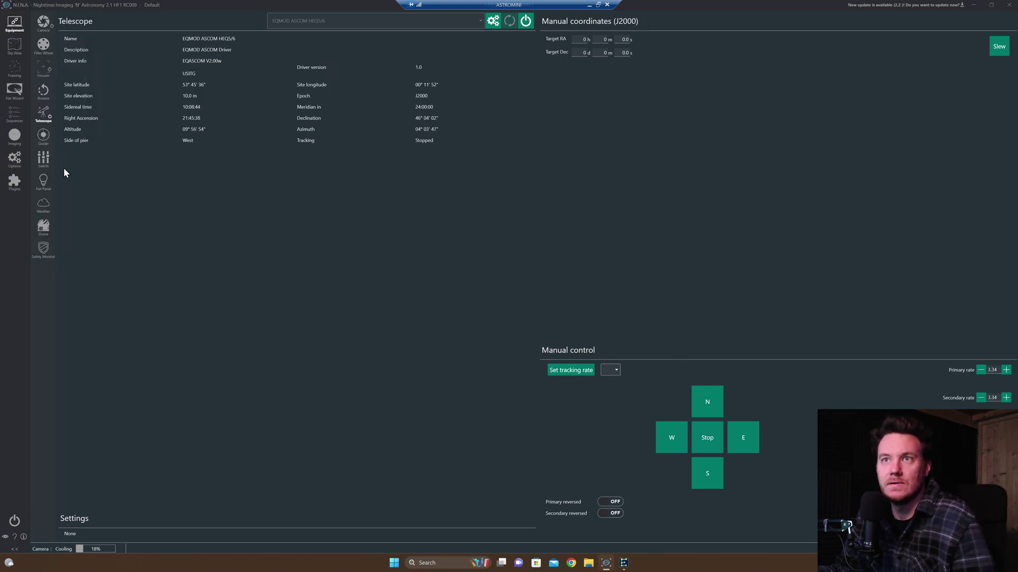
click(43, 137)
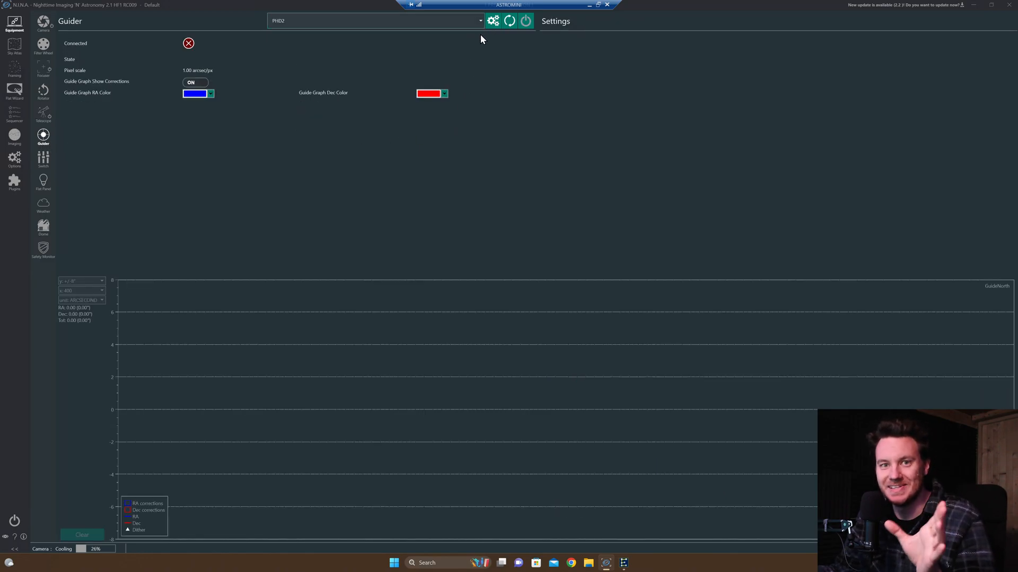
Step: Connect PHD2 as the guider so it starts looping, then return to N.I.N.A
click(527, 21)
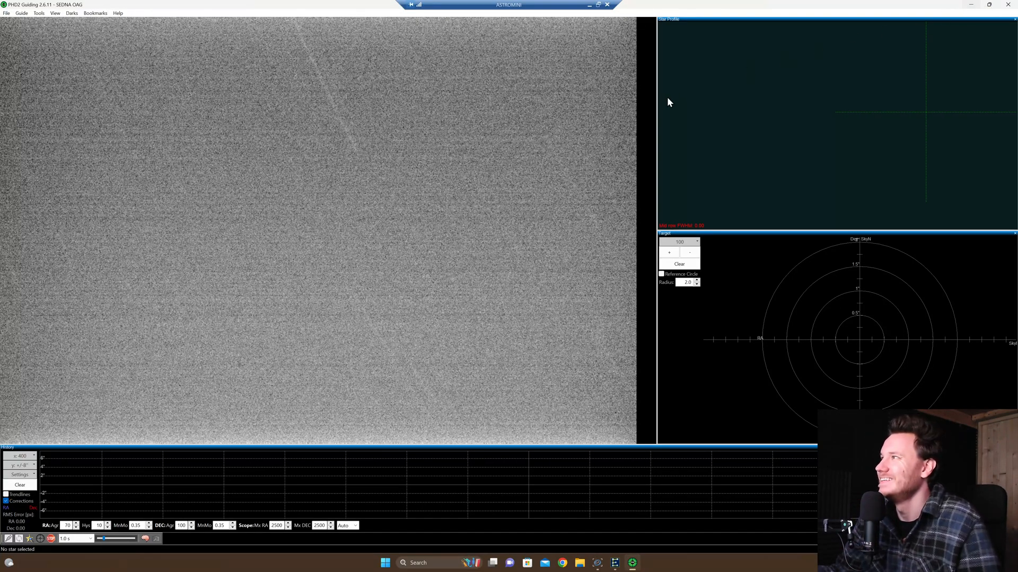
key(alt+Tab)
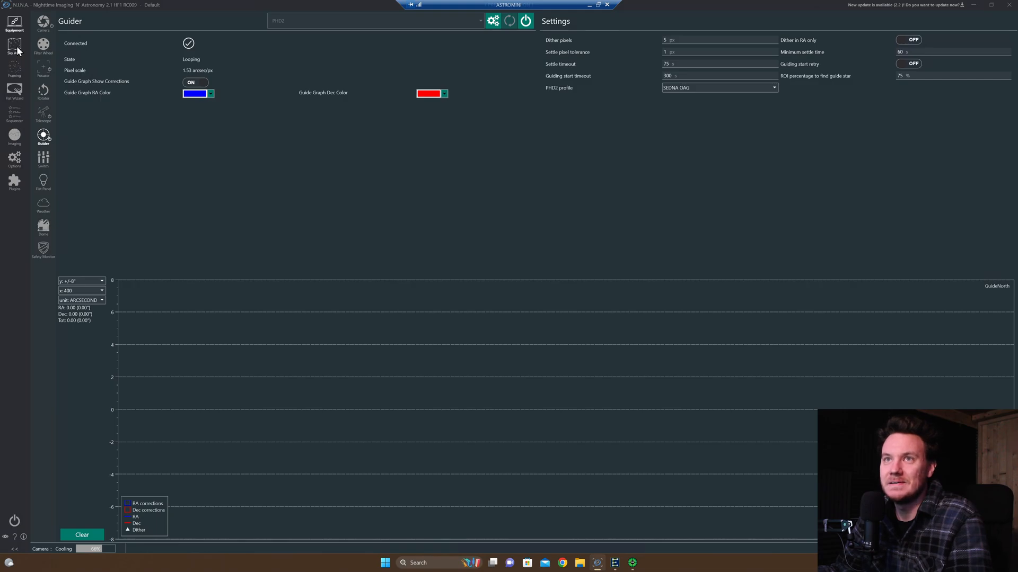
Step: Select M 51 as the framing target and load the sky survey image around it
click(15, 66)
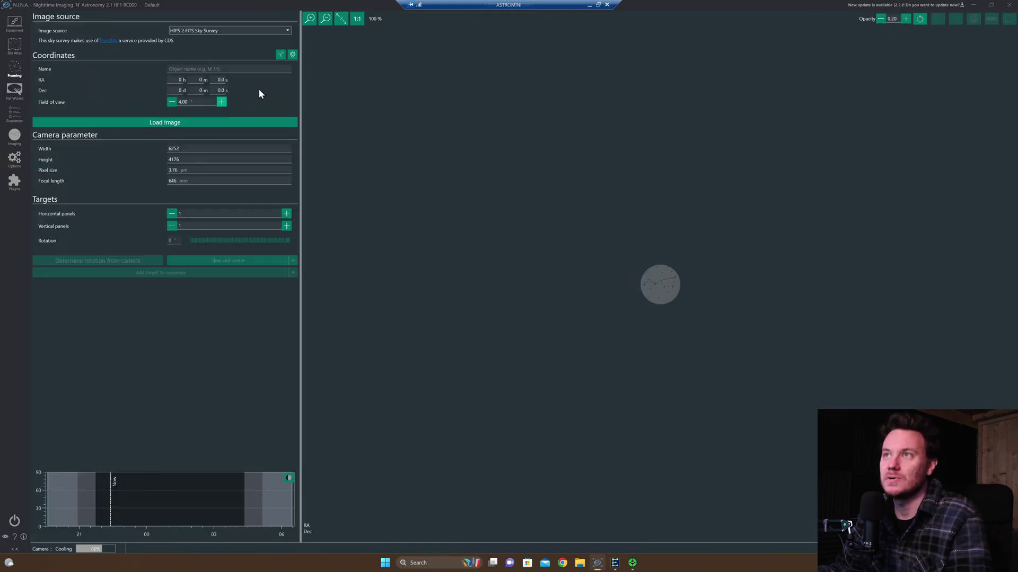
click(235, 69)
text(m51)
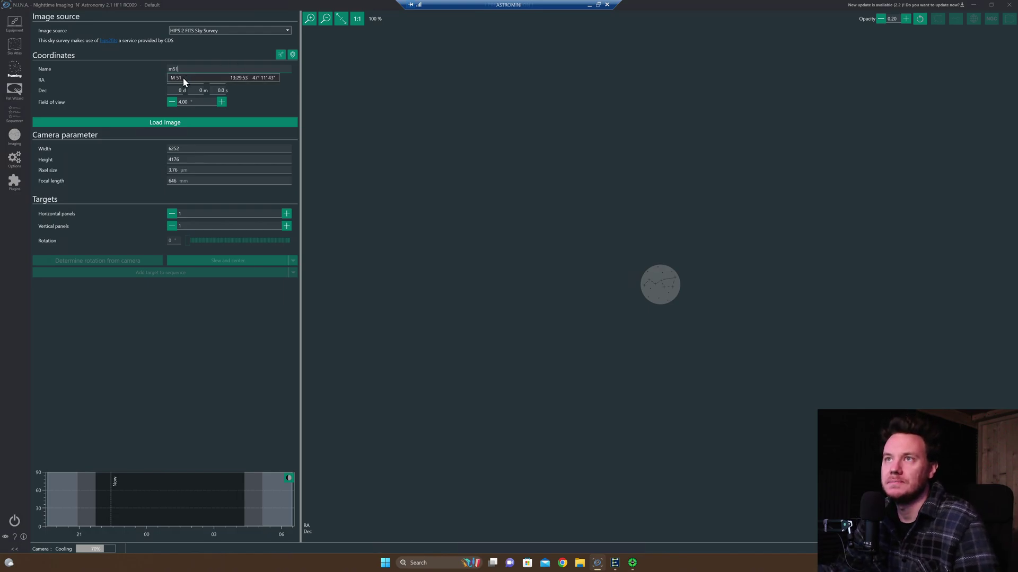
click(183, 76)
text(M)
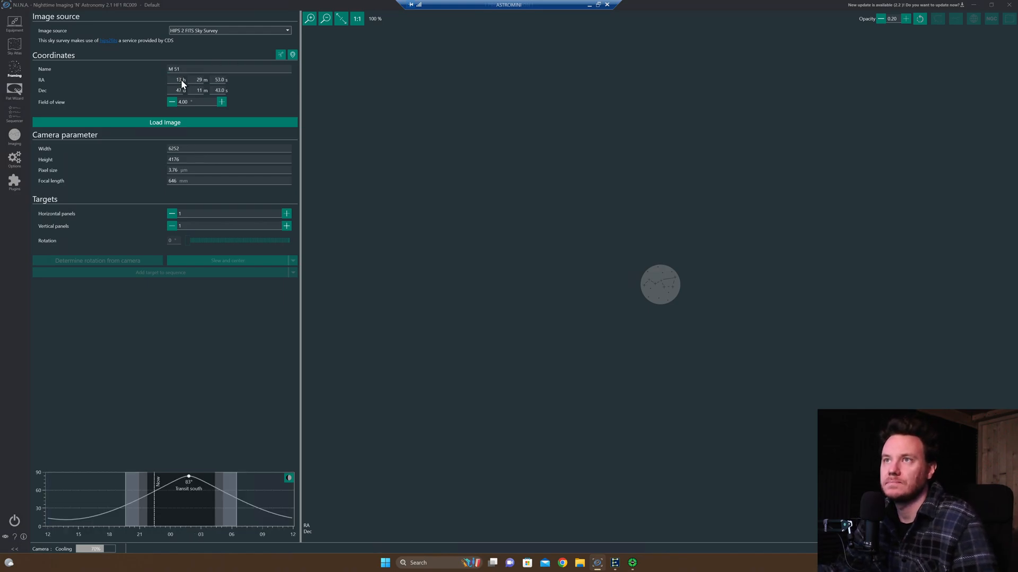
click(169, 122)
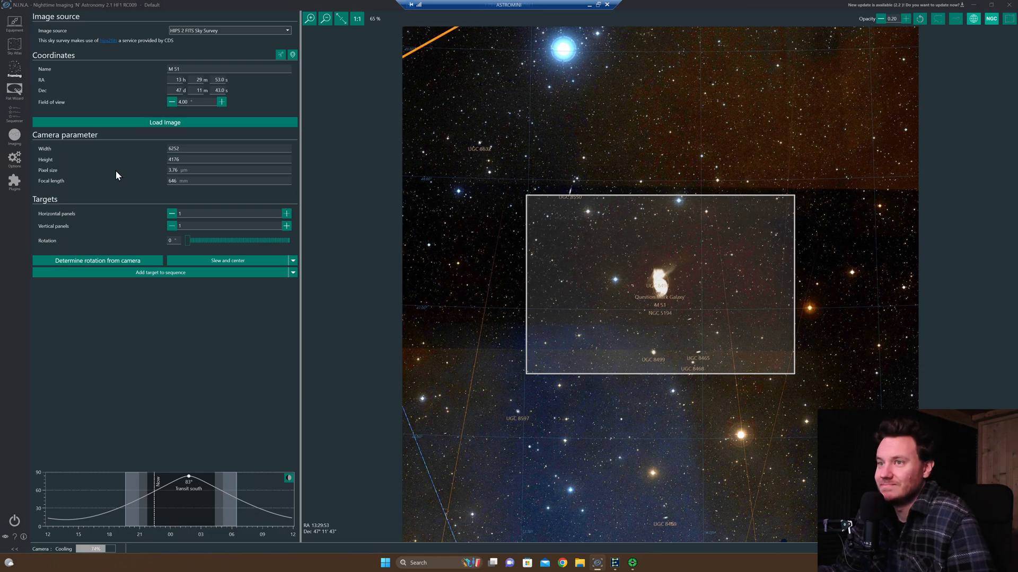
Step: Slew and center the mount on M 51 and prepare to add it to a sequence
click(233, 257)
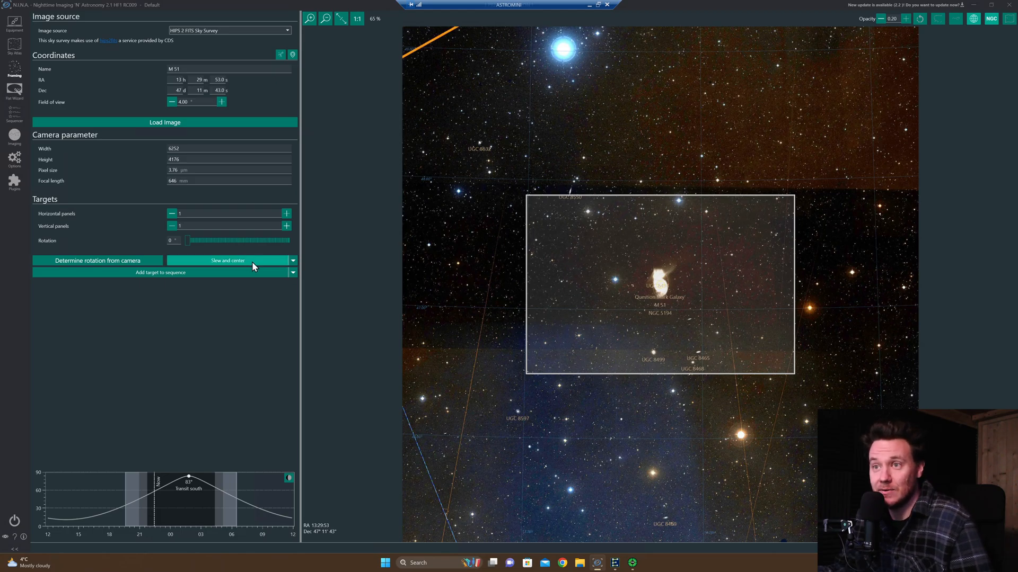
click(197, 275)
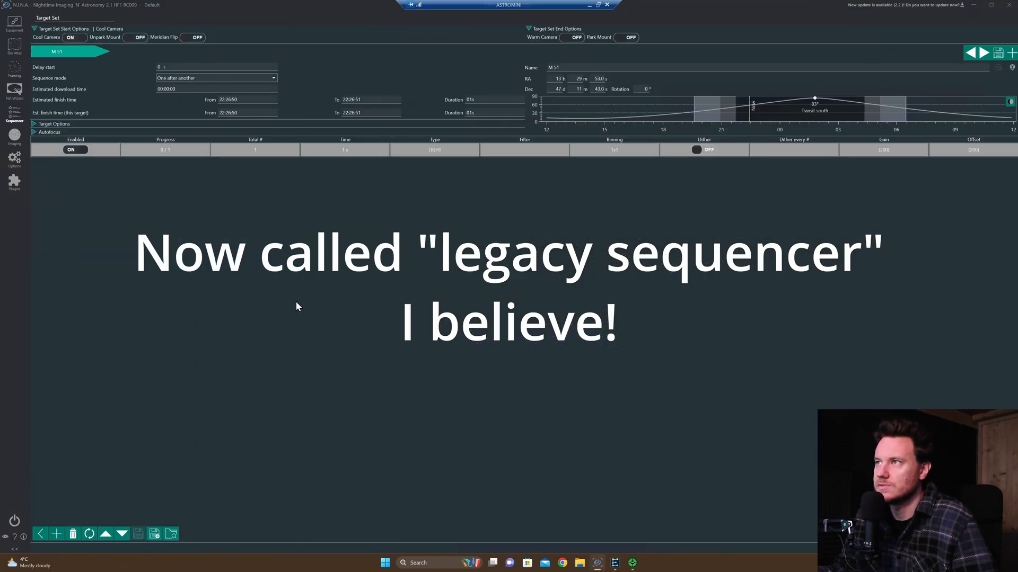
Step: Set the M 51 target sequence mode to Loop and reveal its target options
click(255, 79)
click(204, 94)
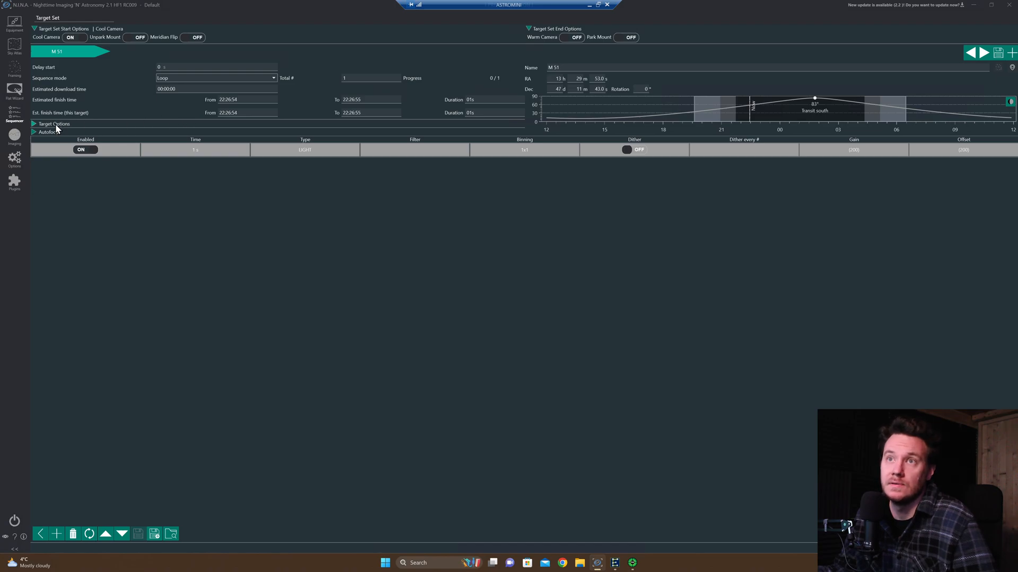
click(32, 124)
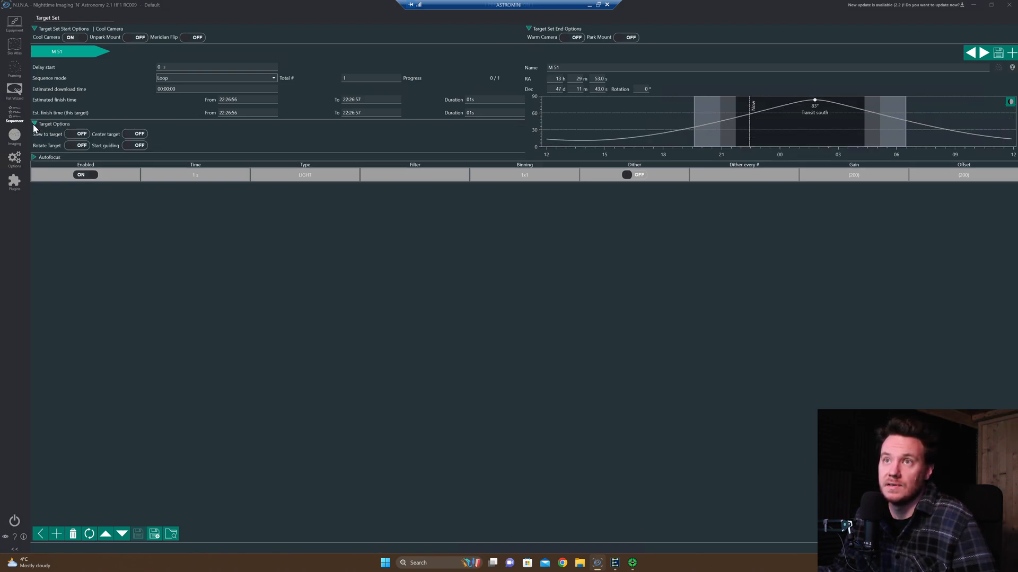
Step: Enable Slew to target and Center target for M 51, then reveal the autofocus settings
click(80, 133)
click(140, 134)
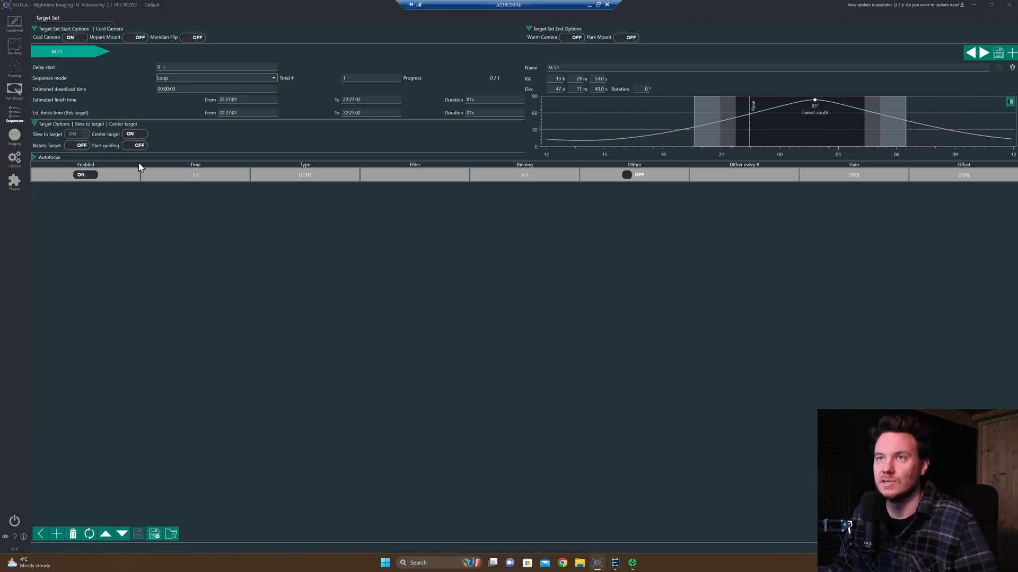
click(33, 157)
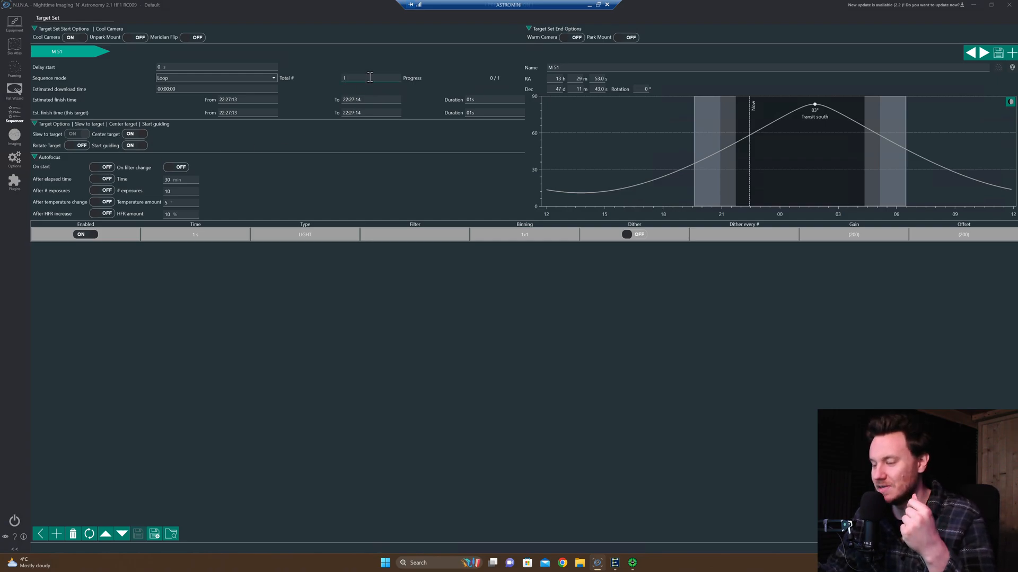
text(00)
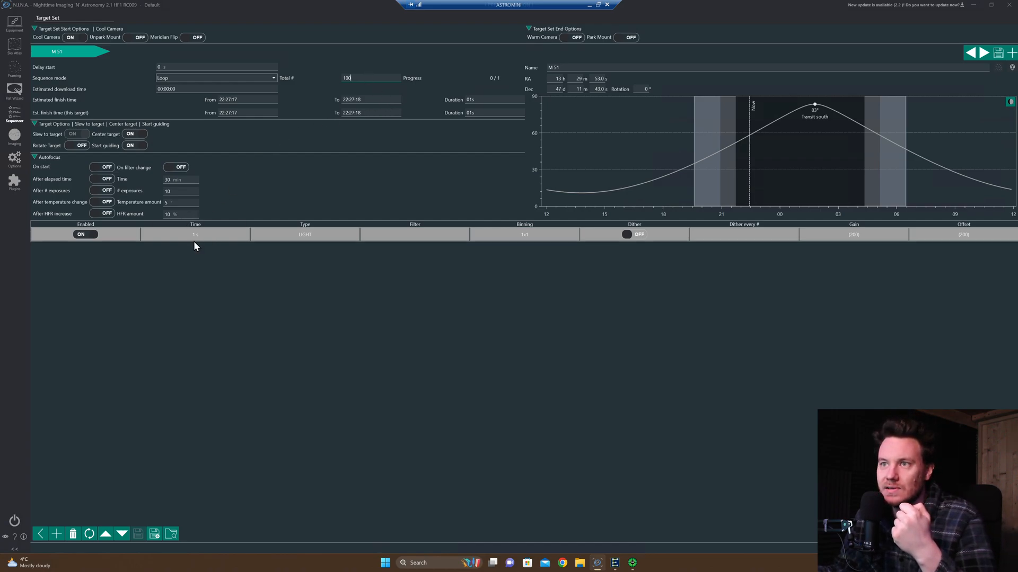
Step: Enable autofocus on sequence start and again after 60 minutes elapsed
click(108, 168)
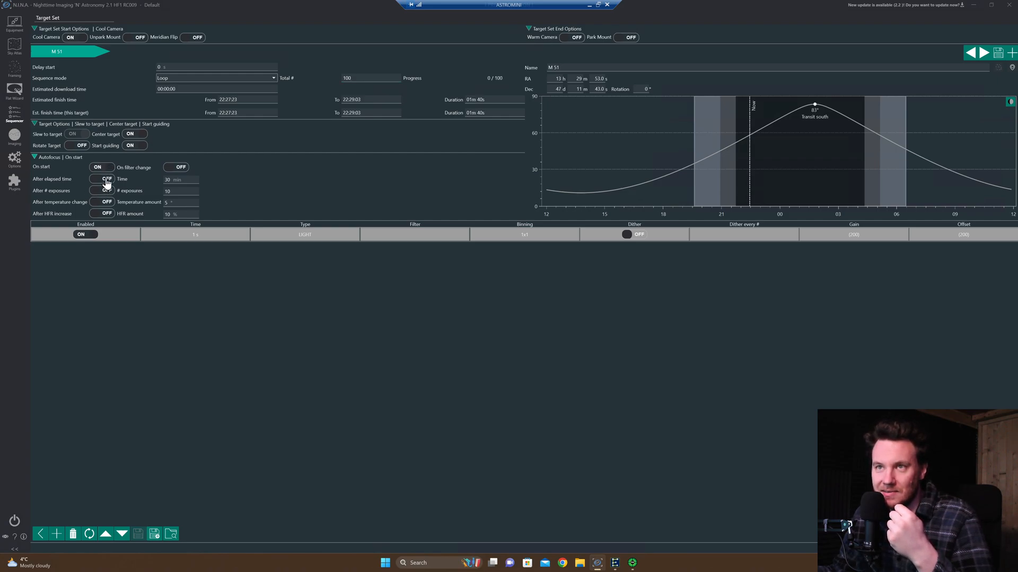
click(107, 180)
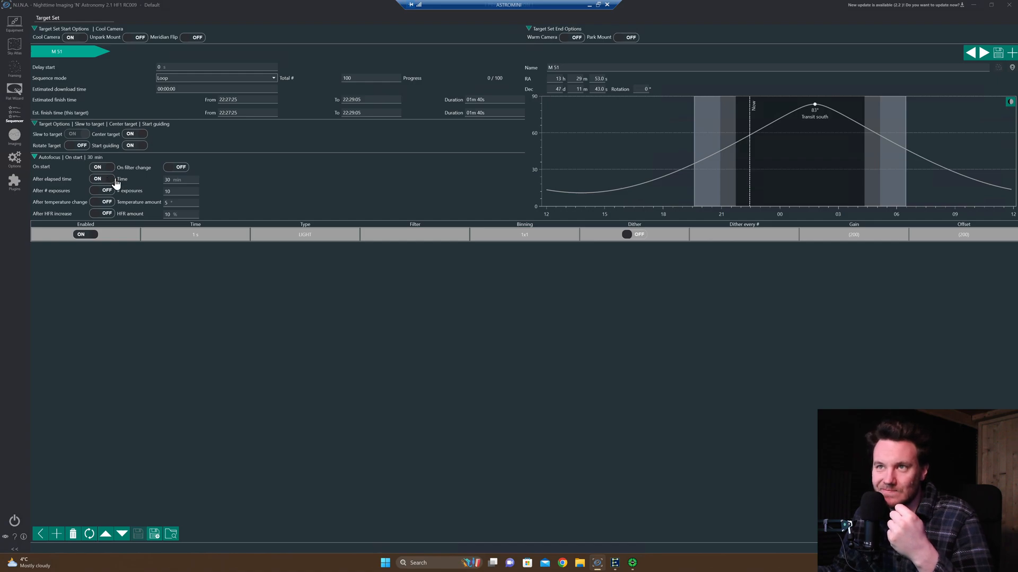
text(60)
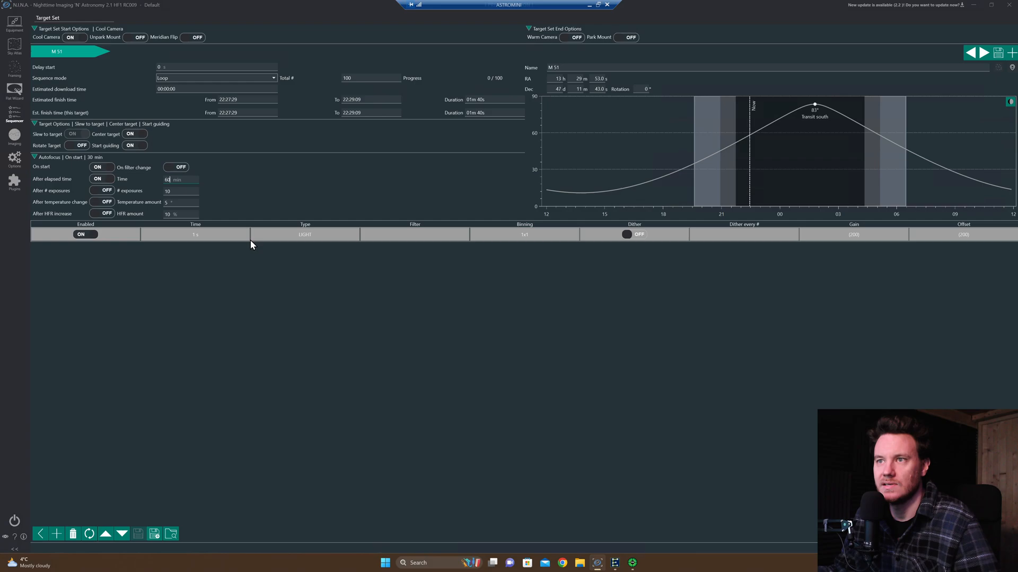
Step: Set 180-second light exposures with dithering enabled between frames
click(204, 237)
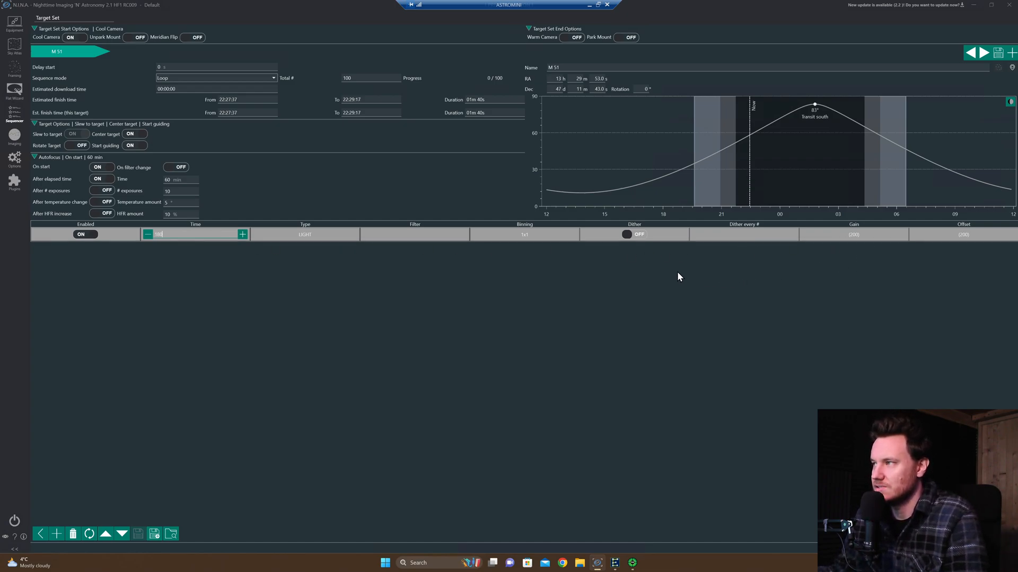
click(628, 234)
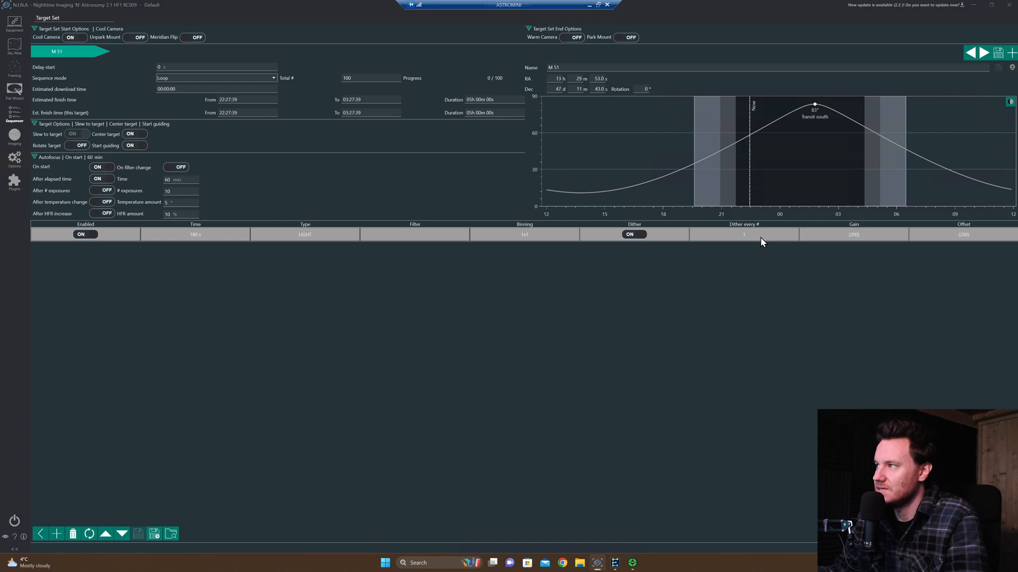
click(753, 236)
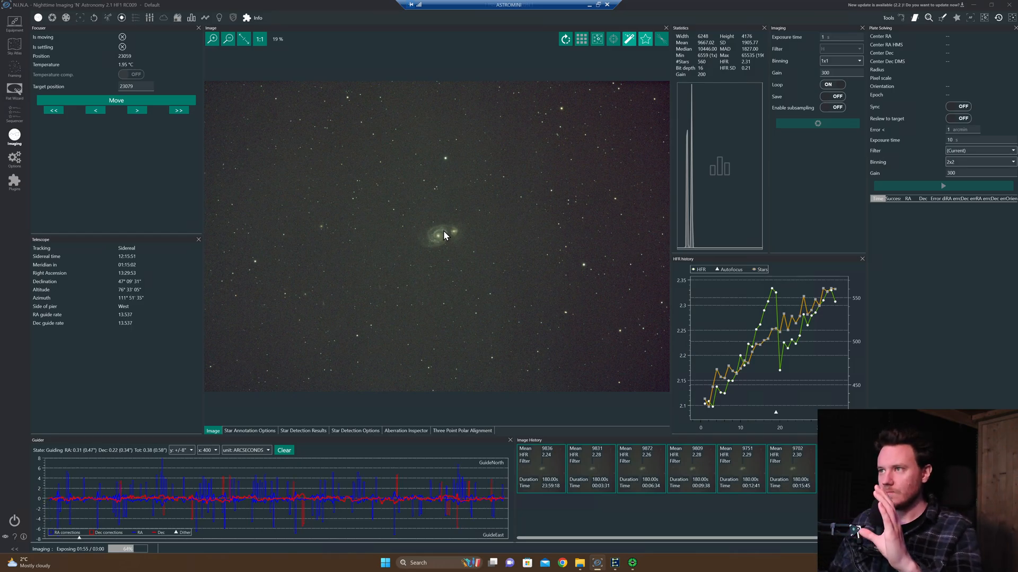
Step: Bring PHD2 Guiding to the front to check the guide star and graph
click(633, 564)
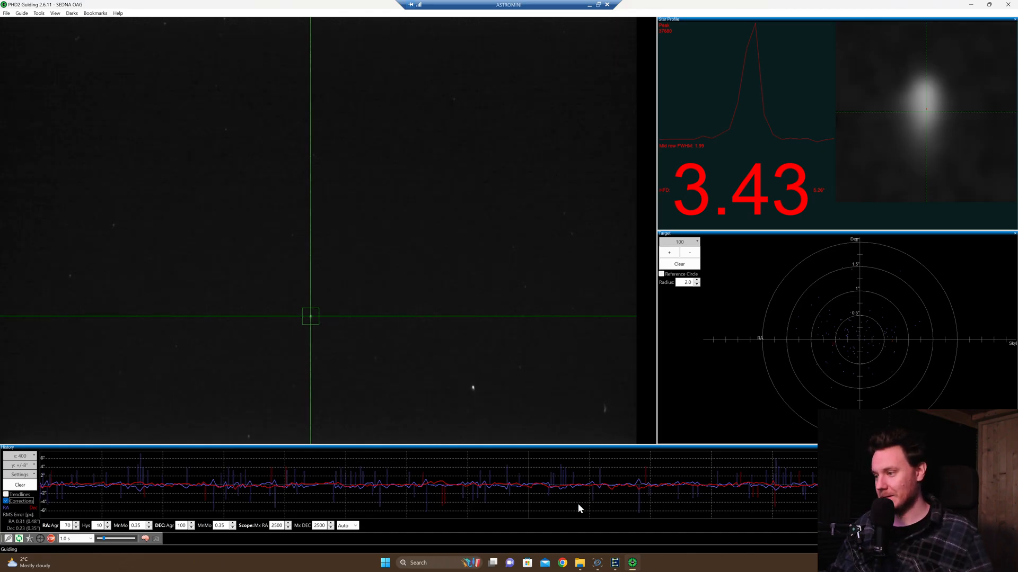
Step: Return to N.I.N.A.'s imaging view to watch the M 51 exposures accumulate
click(597, 563)
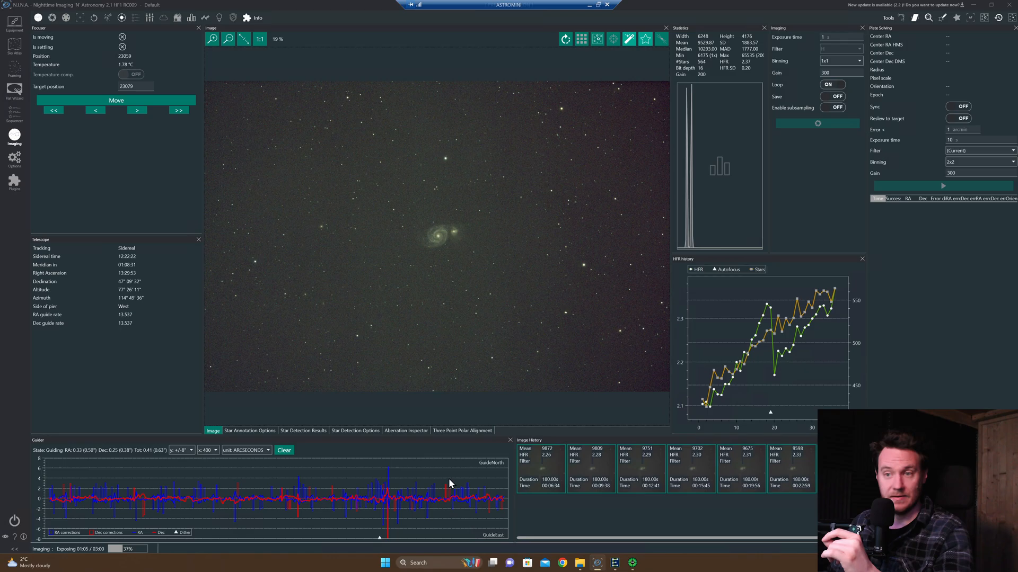
Step: Switch over to the PHD2 Guiding window to review guiding
key(alt+Tab)
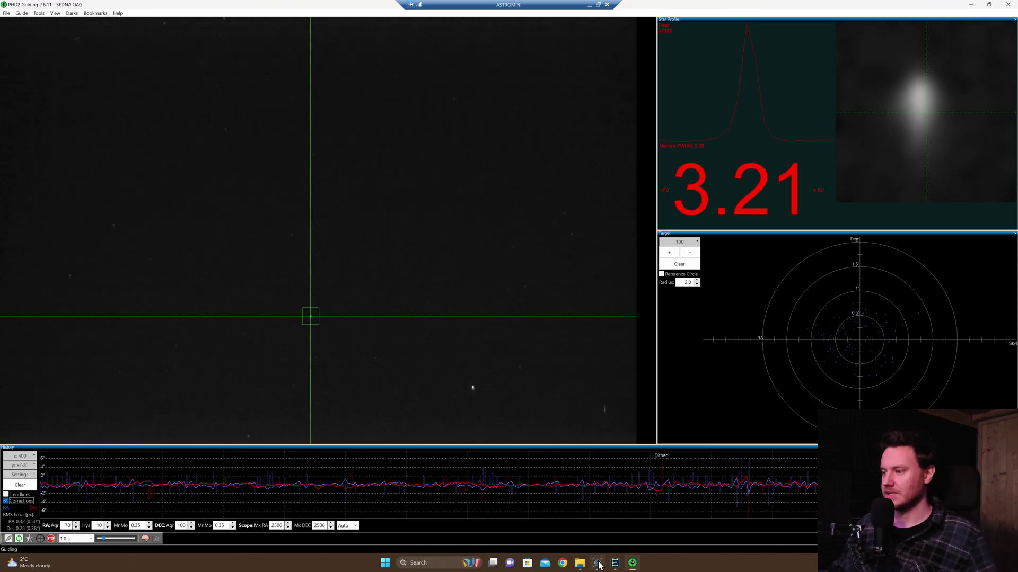
Step: Switch back to N.I.N.A.'s imaging view with the M 51 frame and history
key(alt+Tab)
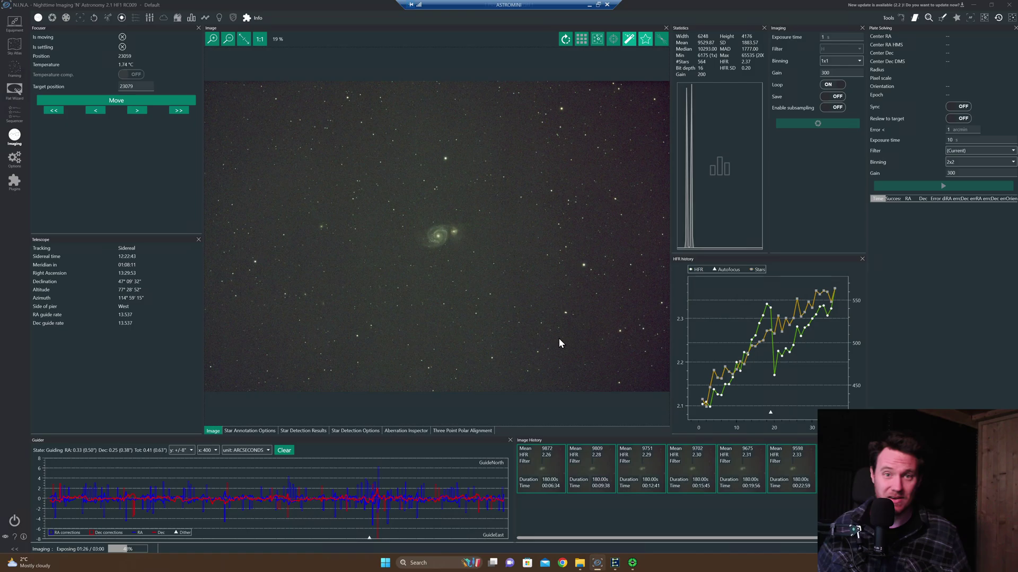